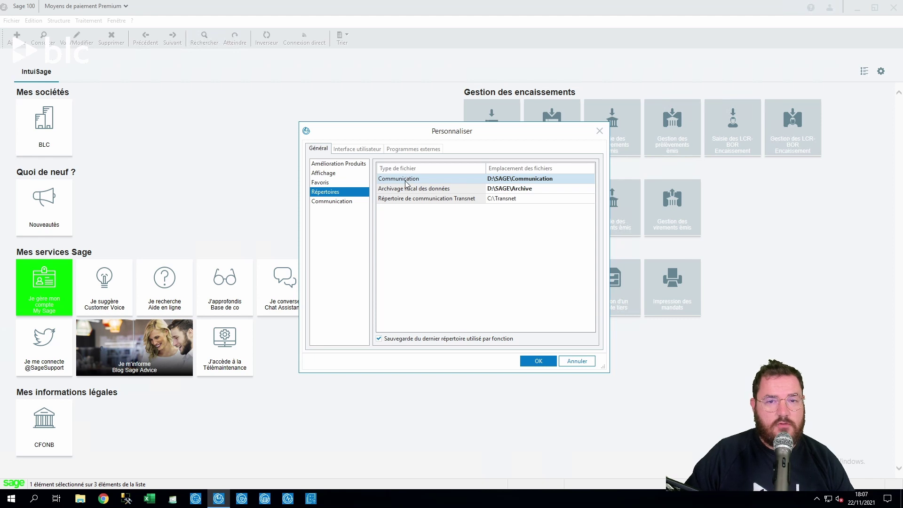
- Close and reopen the Personnaliser settings, displaying the file locations under Répertoires
left_click(600, 131)
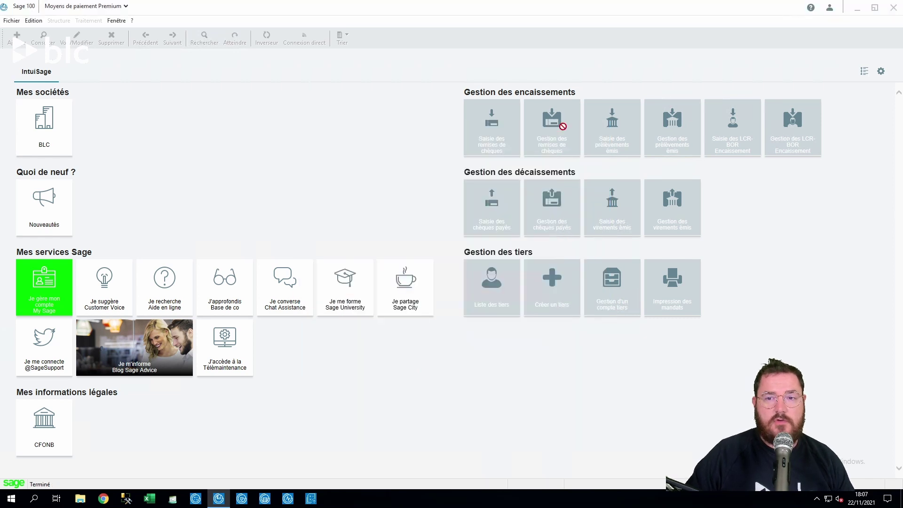
left_click(117, 21)
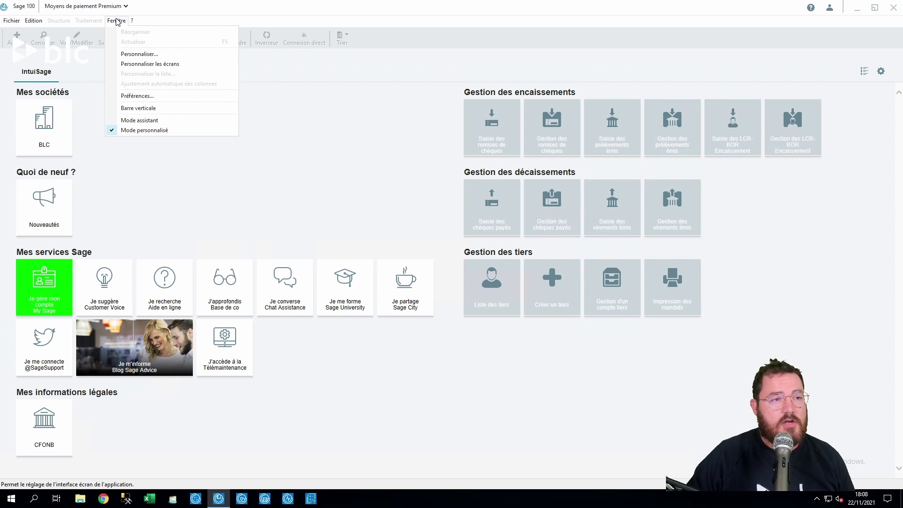
left_click(137, 54)
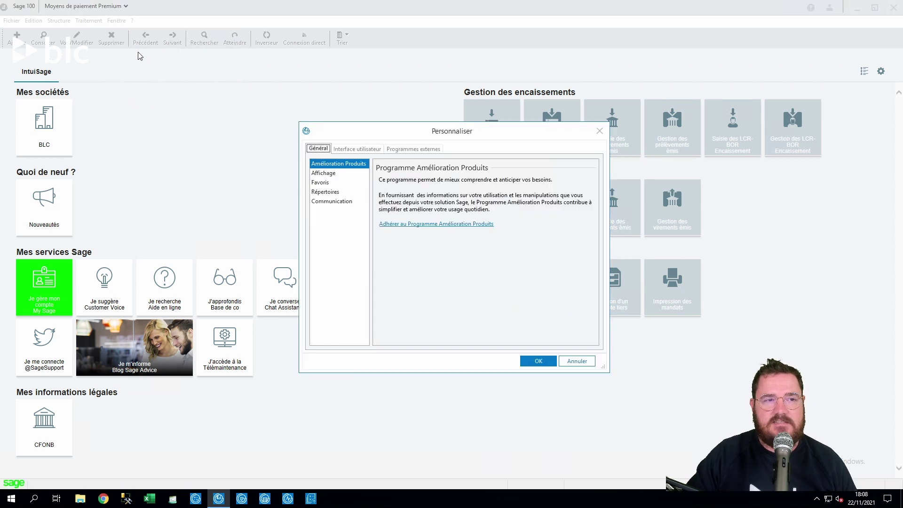
left_click(336, 196)
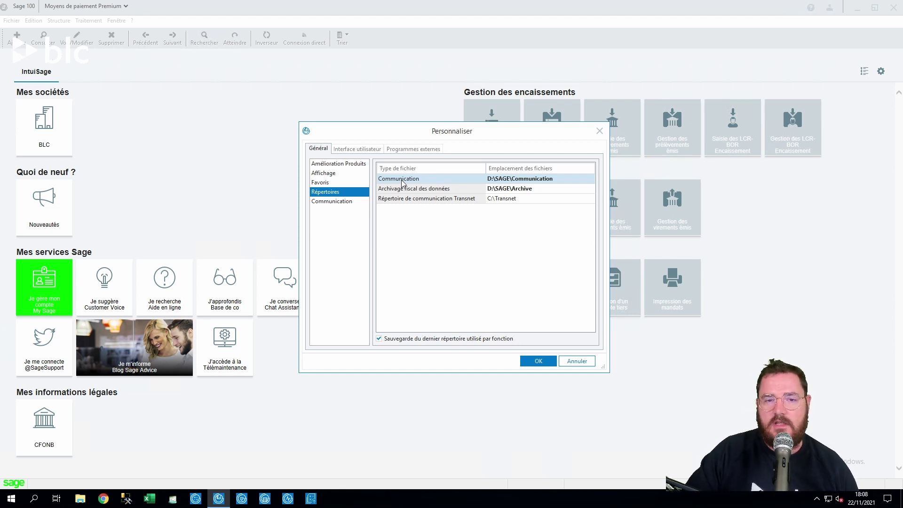
- Inspect the Communication directory's location, open its folder browser, cancel the folder selection, and close the Personnaliser settings
left_click(446, 189)
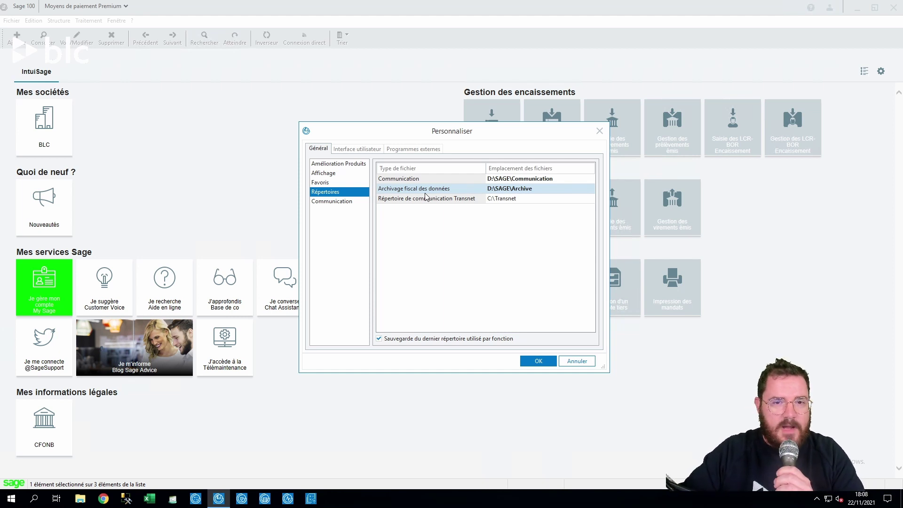
left_click(415, 180)
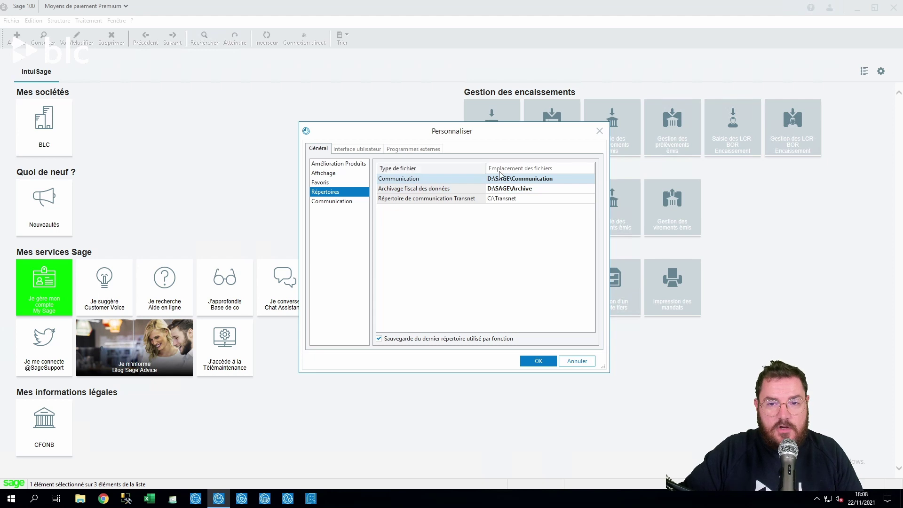
left_click(560, 181)
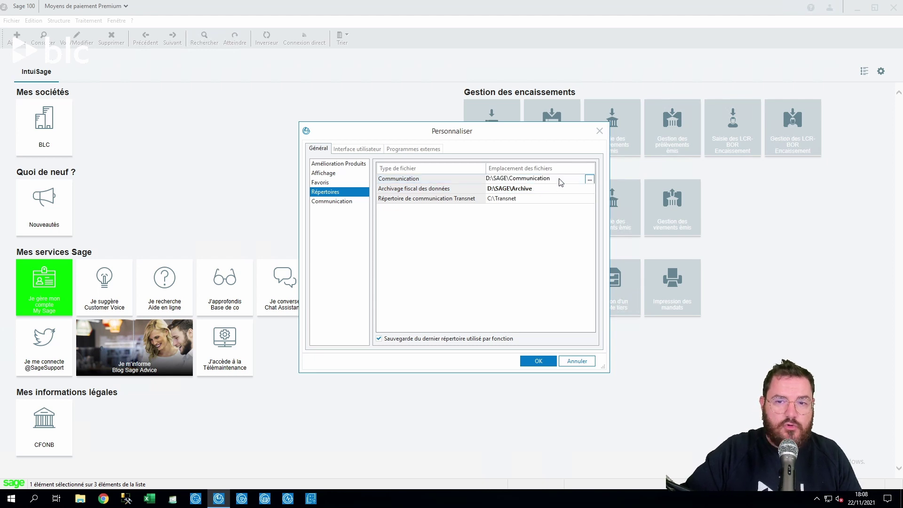
left_click(589, 179)
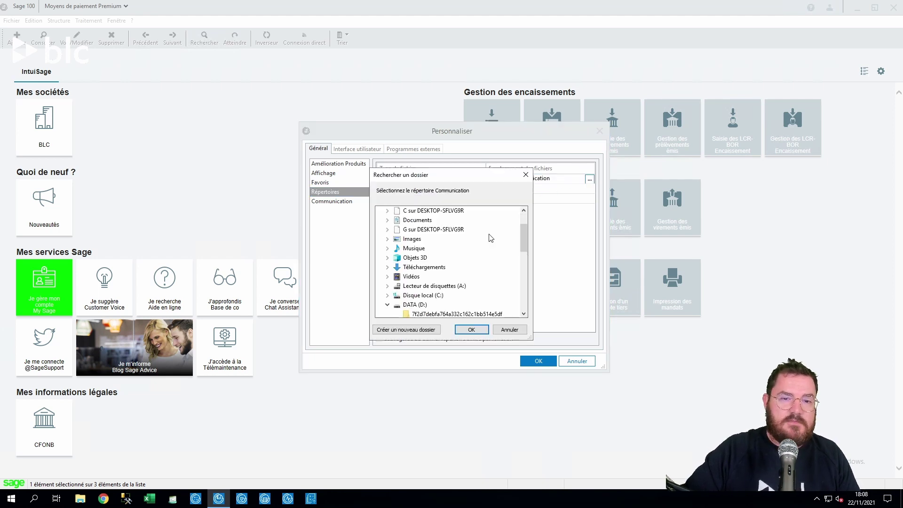
left_click(504, 331)
left_click(537, 223)
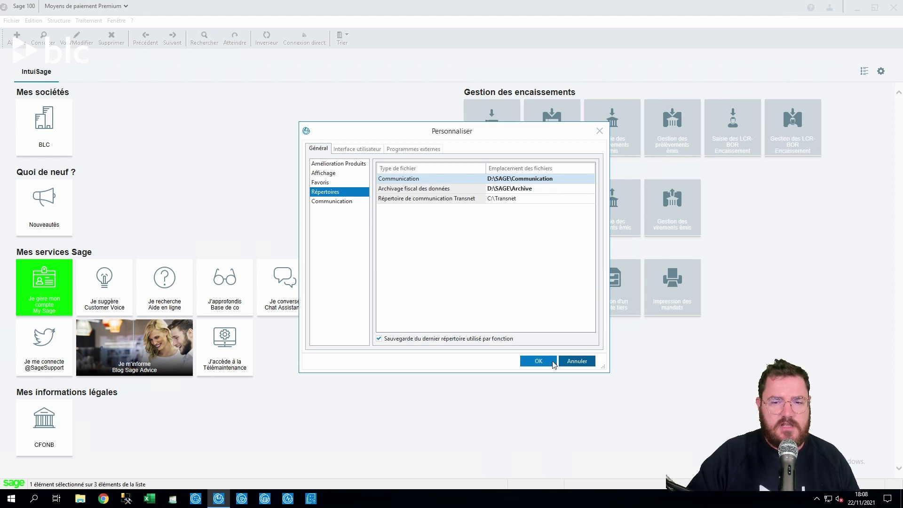
left_click(538, 360)
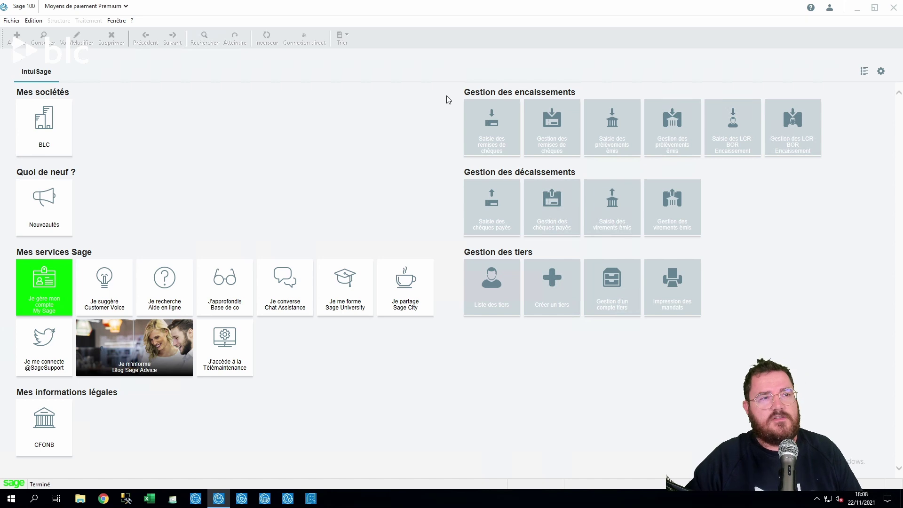
- Check the Répertoires locations in the Personnaliser settings once more, including the Transnet communication directory, and close the dialog
left_click(893, 7)
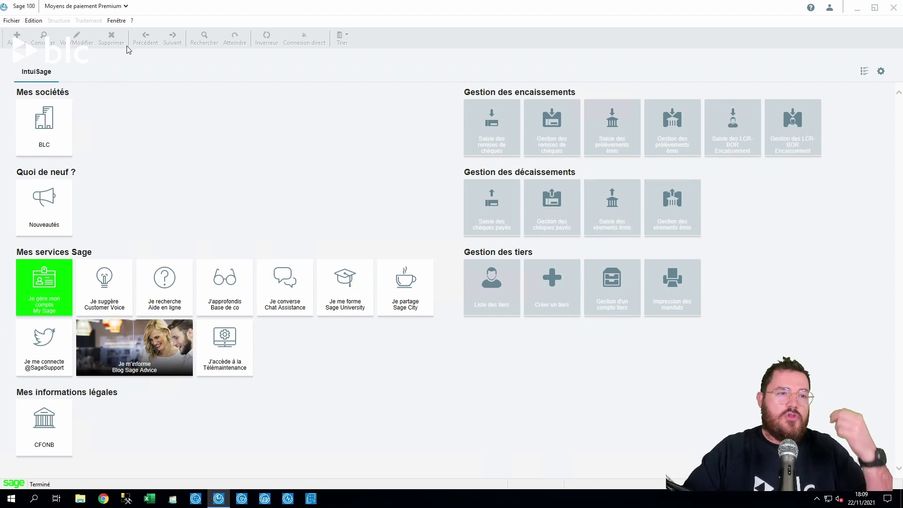
left_click(119, 20)
left_click(127, 56)
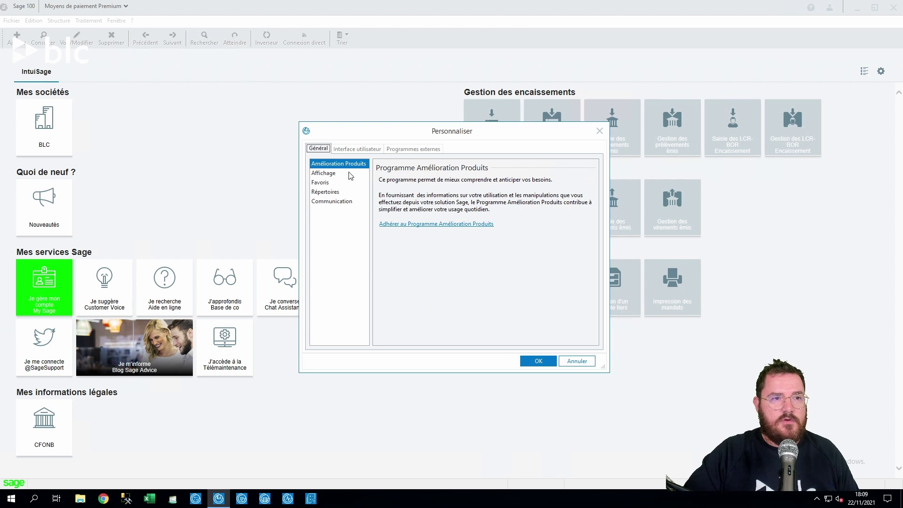
left_click(335, 192)
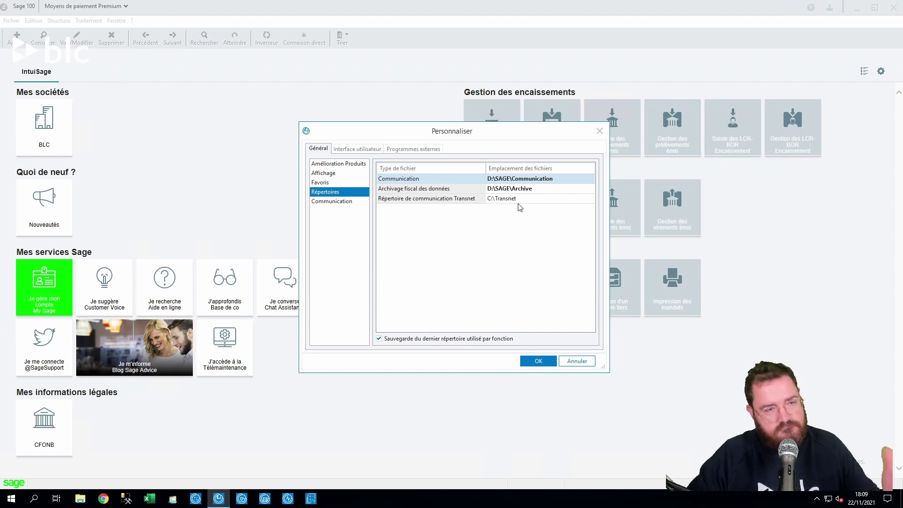
left_click(599, 131)
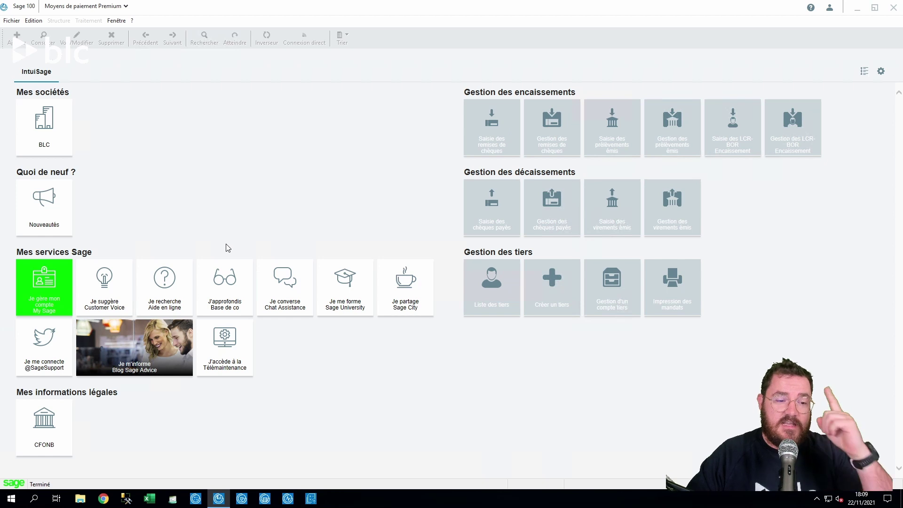
- In File Explorer, browse to D:\SAGE\Communication, show the folder's full path, and close the window
left_click(80, 499)
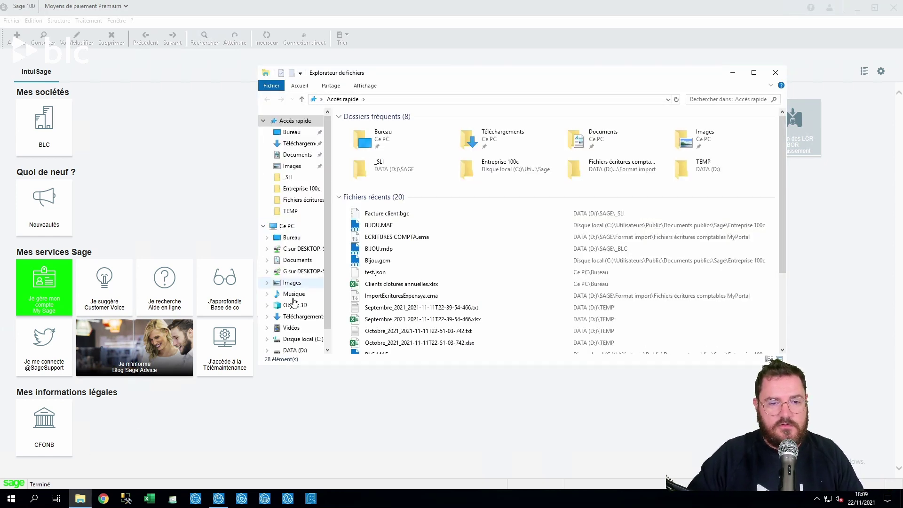
left_click(294, 350)
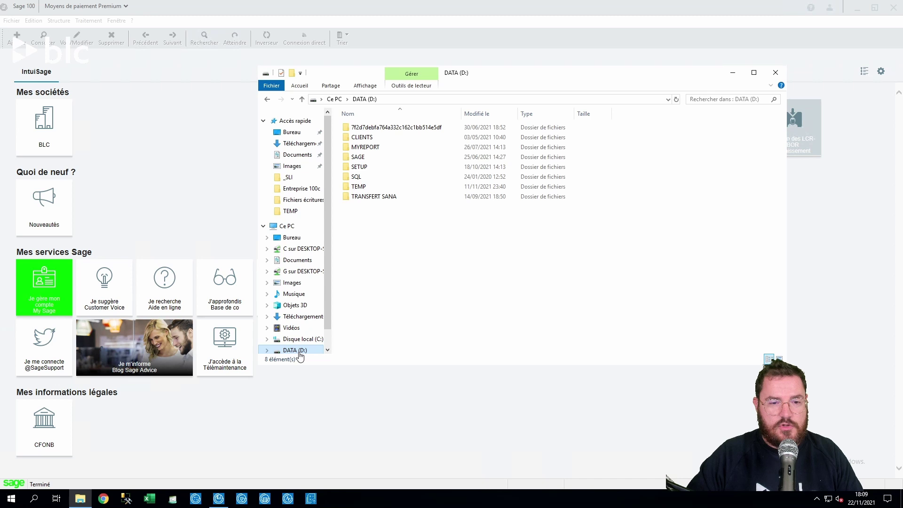
double_click(360, 157)
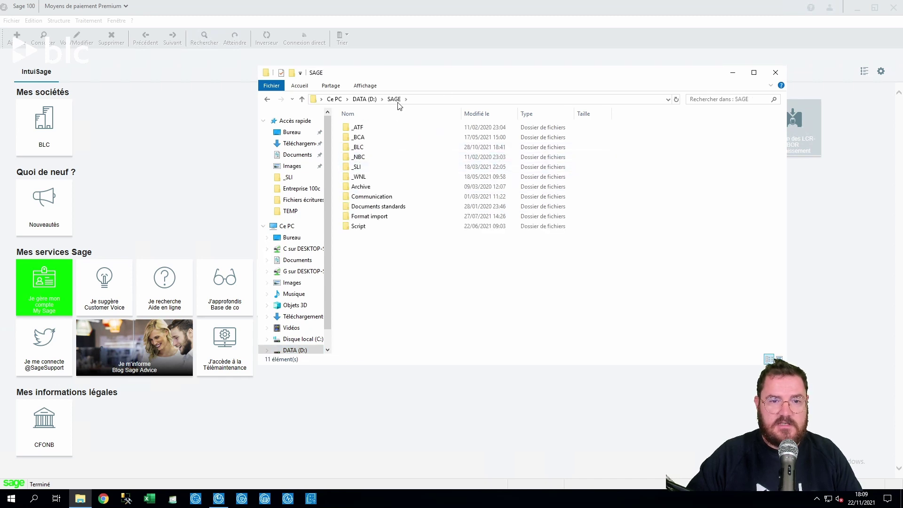
double_click(371, 196)
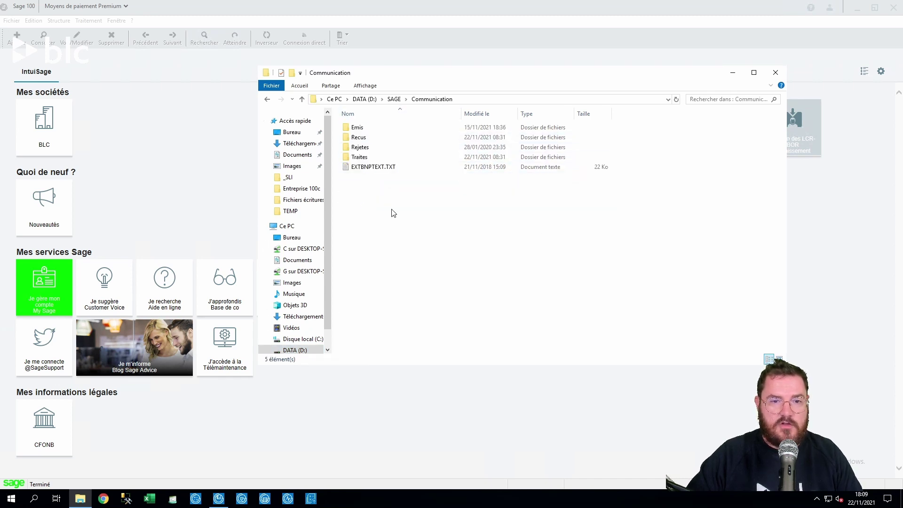
left_click(487, 99)
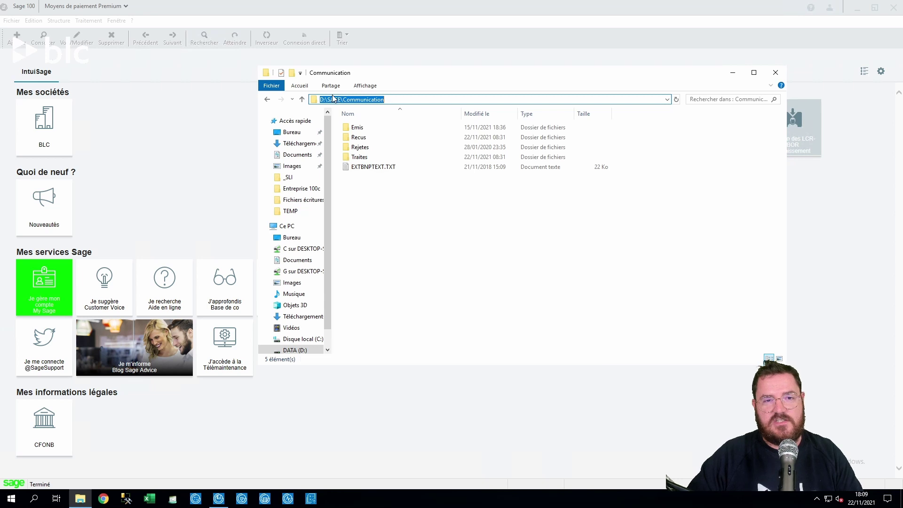
left_click(775, 72)
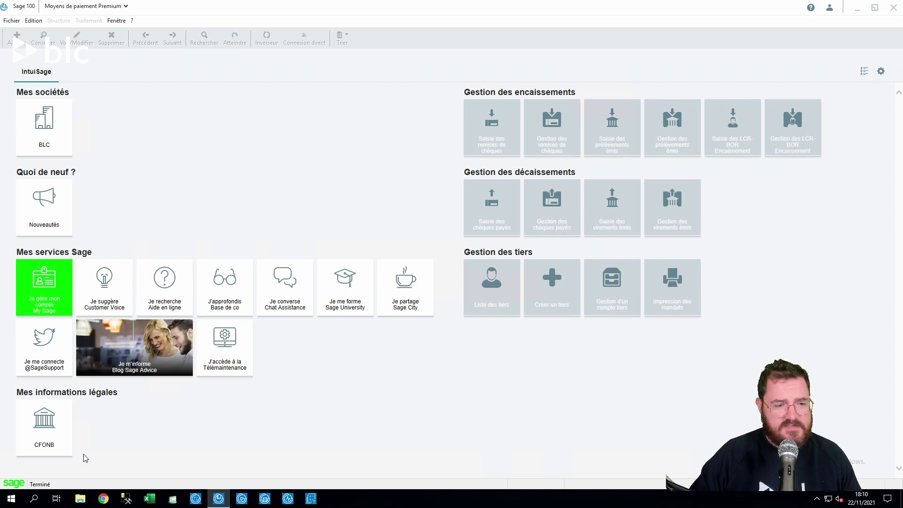
- Search Windows for regedit and open the Registry Editor
left_click(11, 496)
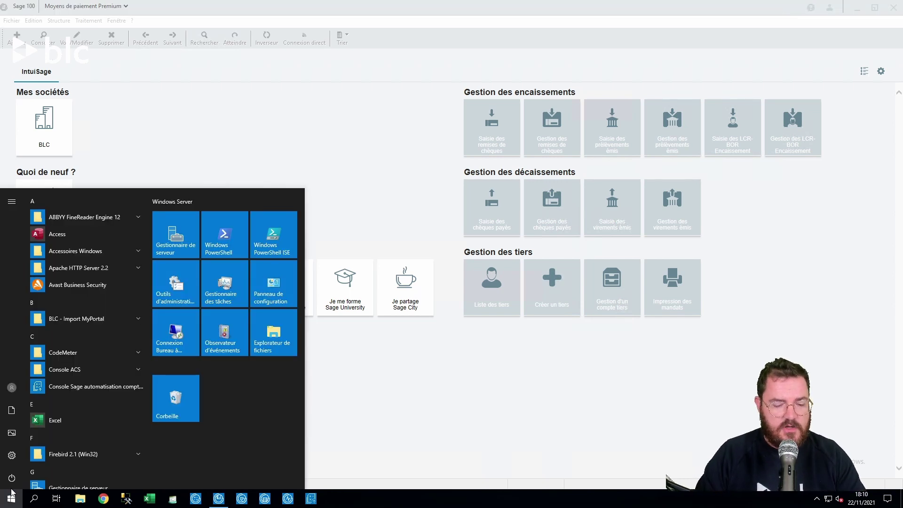
type("reg")
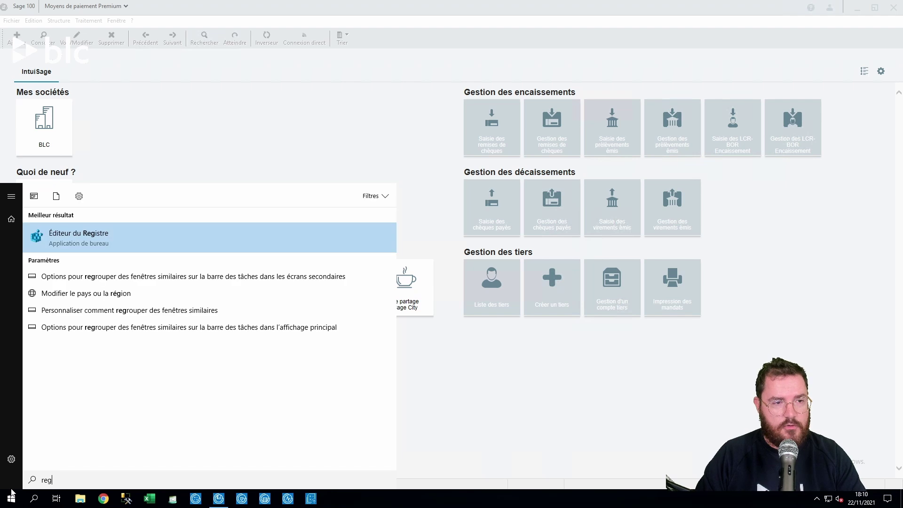
type("edit")
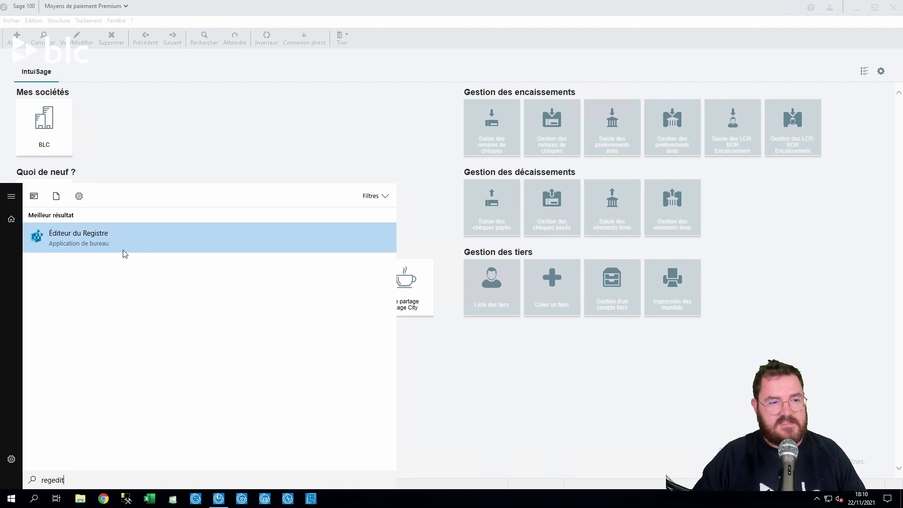
left_click(73, 236)
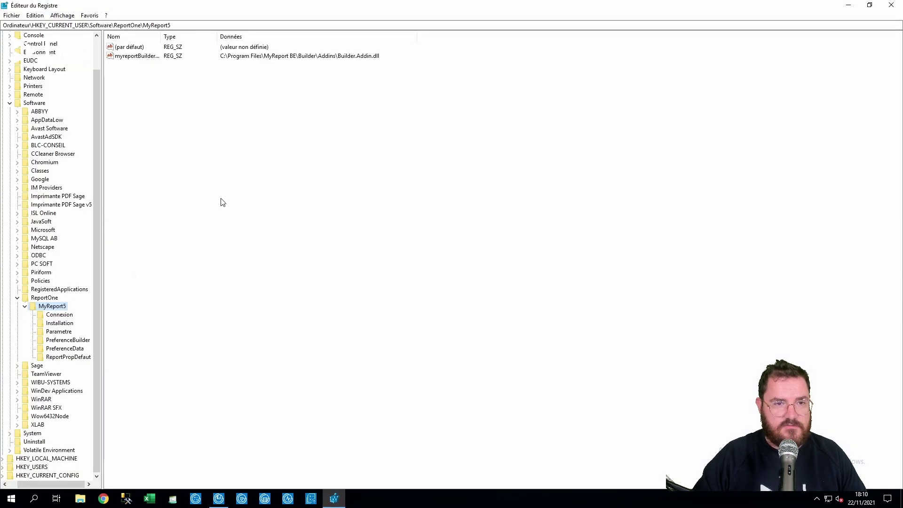
- Collapse the ReportOne, Software and HKEY_CURRENT_USER branches of the registry tree, and expand HKEY_LOCAL_MACHINE
left_click(17, 298)
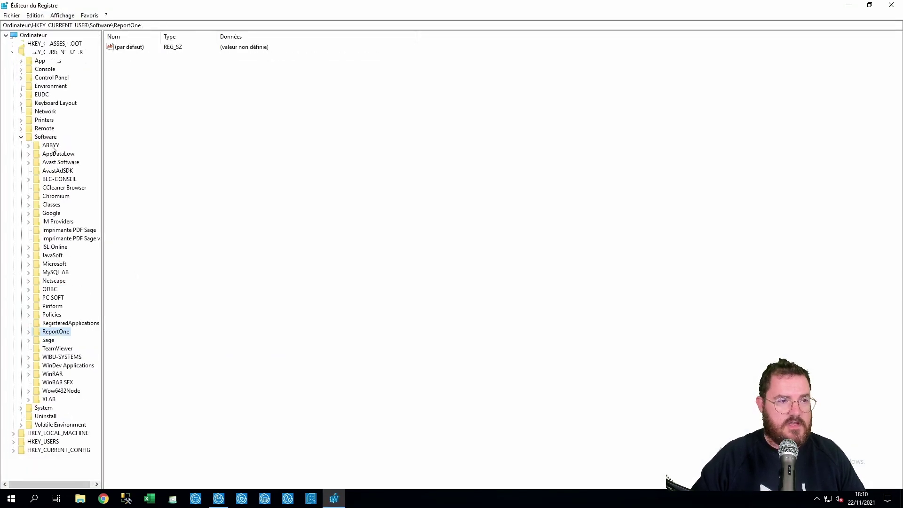
left_click(21, 137)
left_click(12, 52)
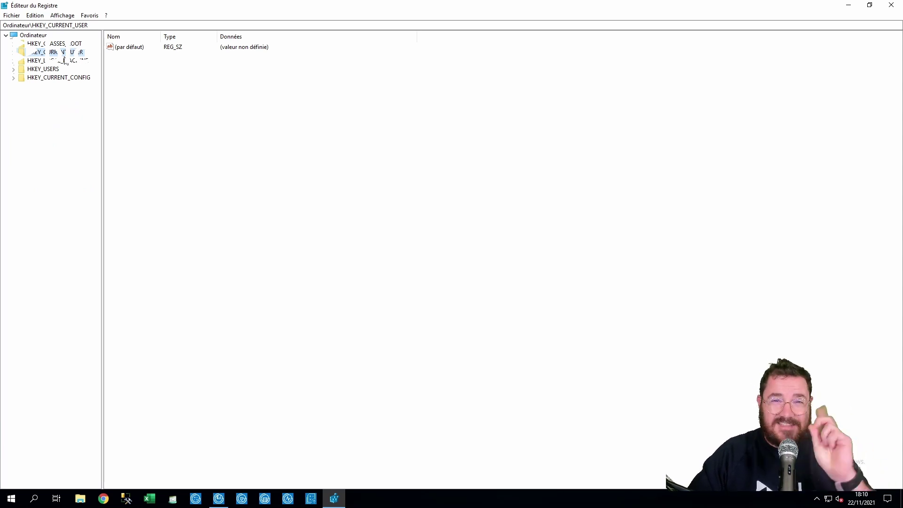
left_click(50, 63)
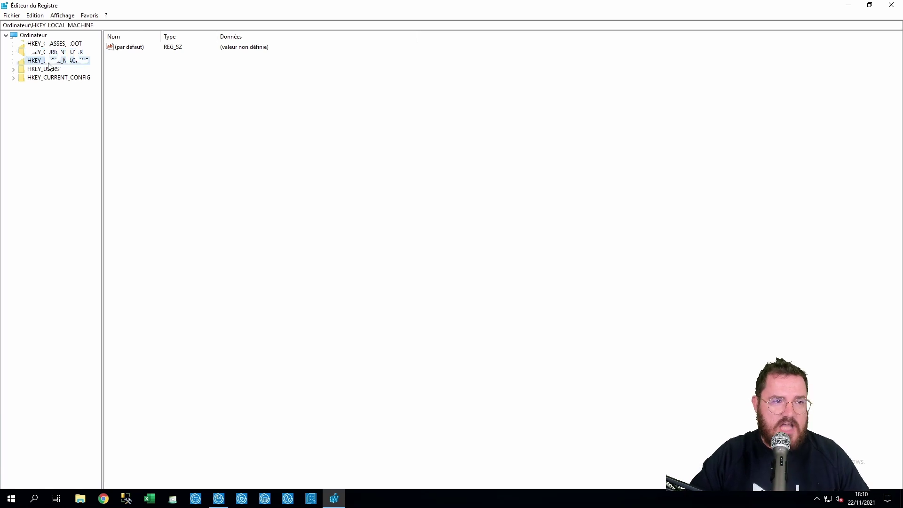
left_click(14, 62)
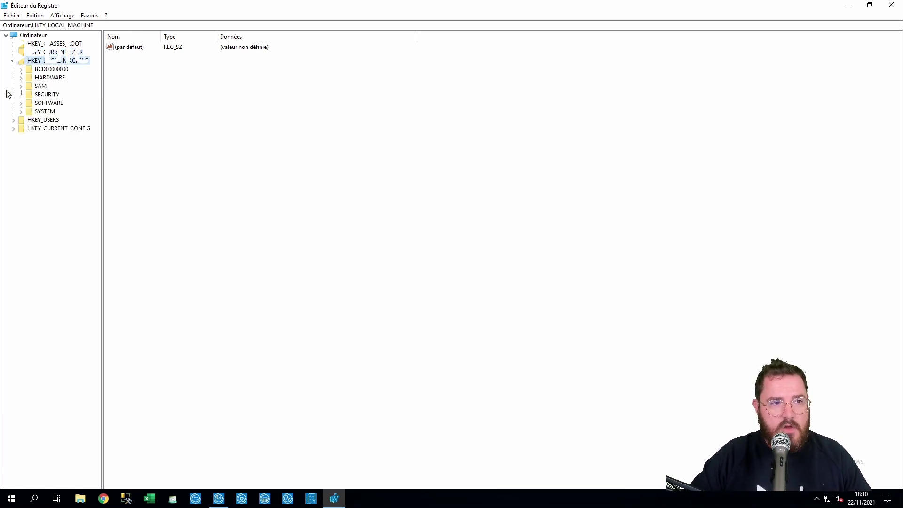
left_click(21, 112)
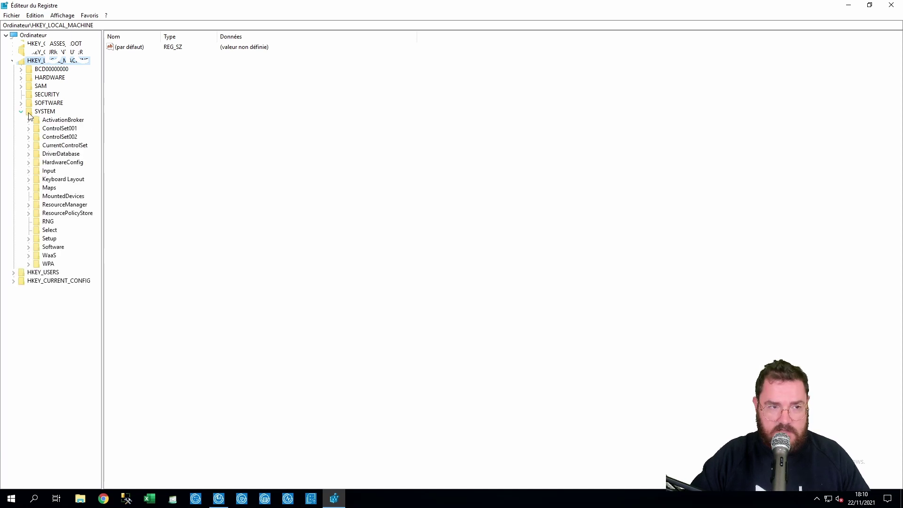
left_click(28, 247)
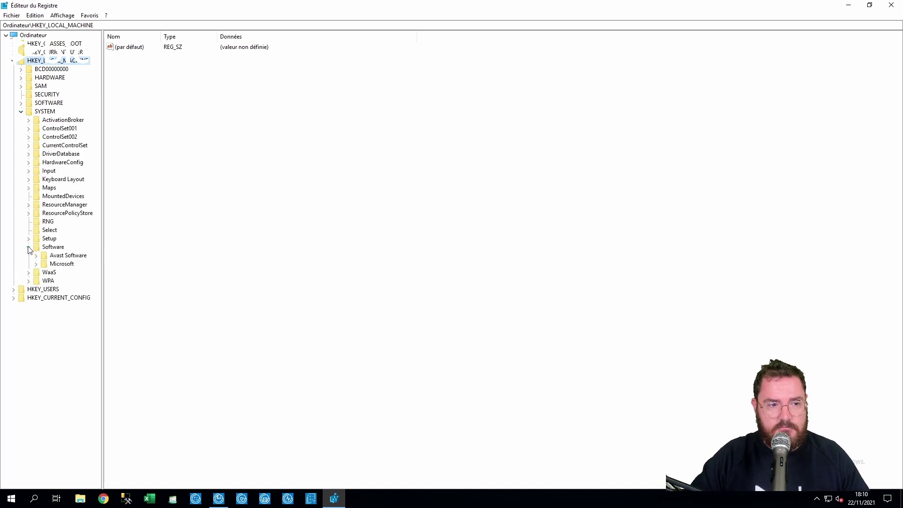
left_click(29, 248)
- Go to the SOFTWARE\WOW6432Node\Sage key under HKEY_LOCAL_MACHINE and expand its subkeys, collapsing the SYSTEM branch
left_click(21, 103)
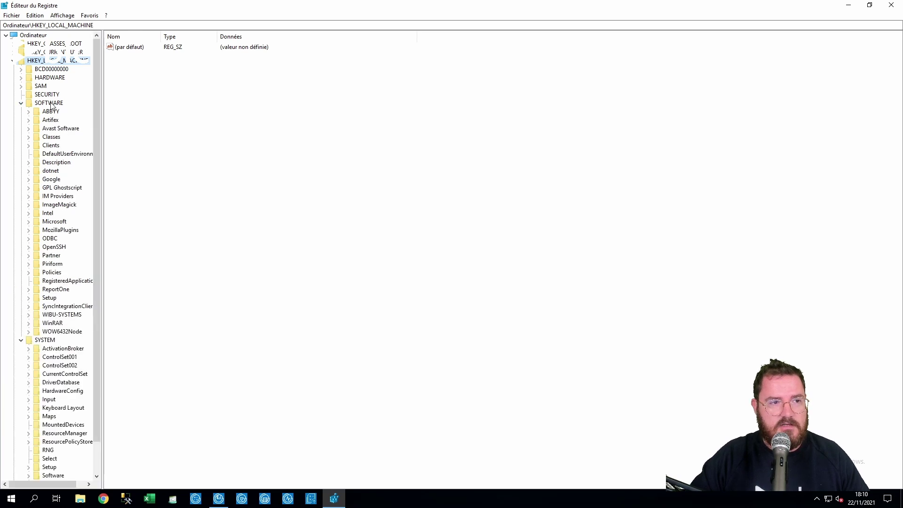
left_click(22, 339)
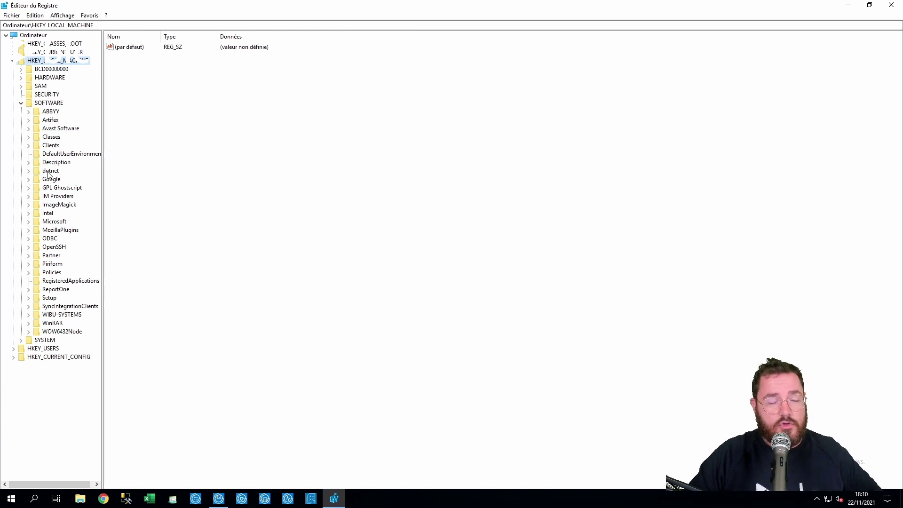
left_click(29, 332)
scroll(60, 294, "down", 1)
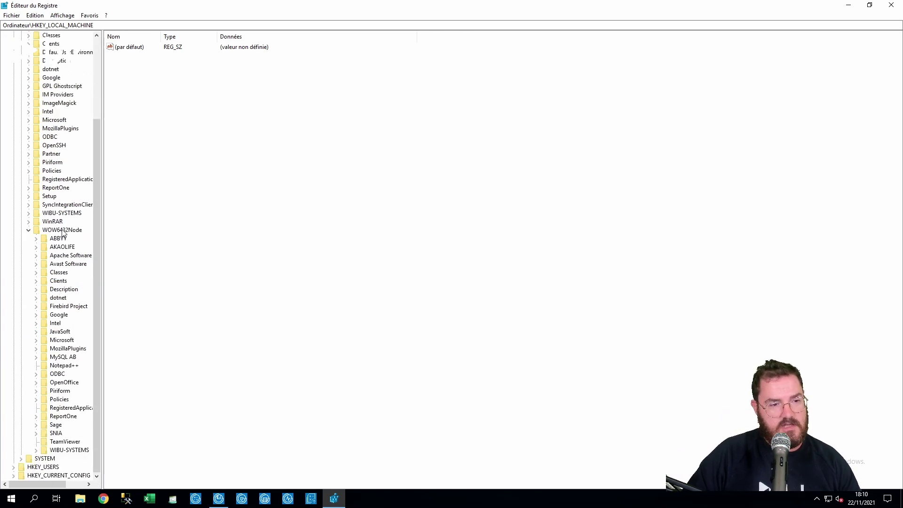
left_click(54, 427)
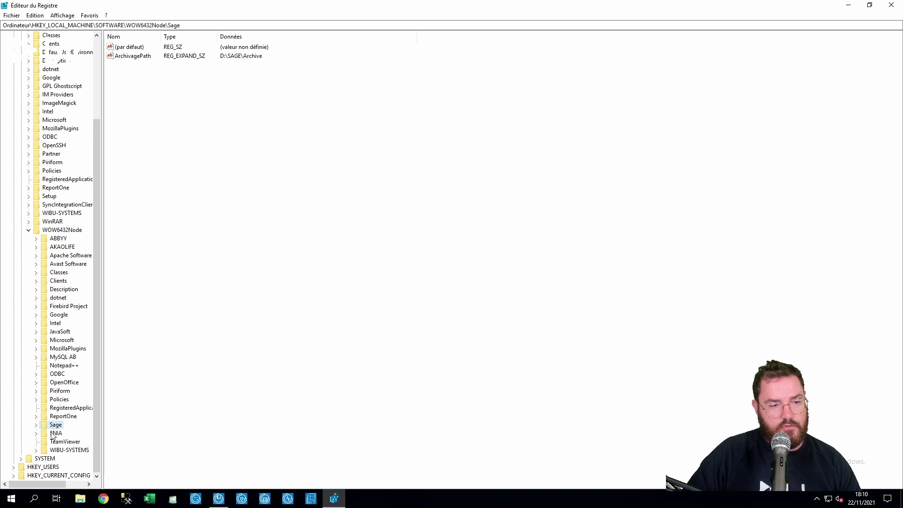
left_click(36, 425)
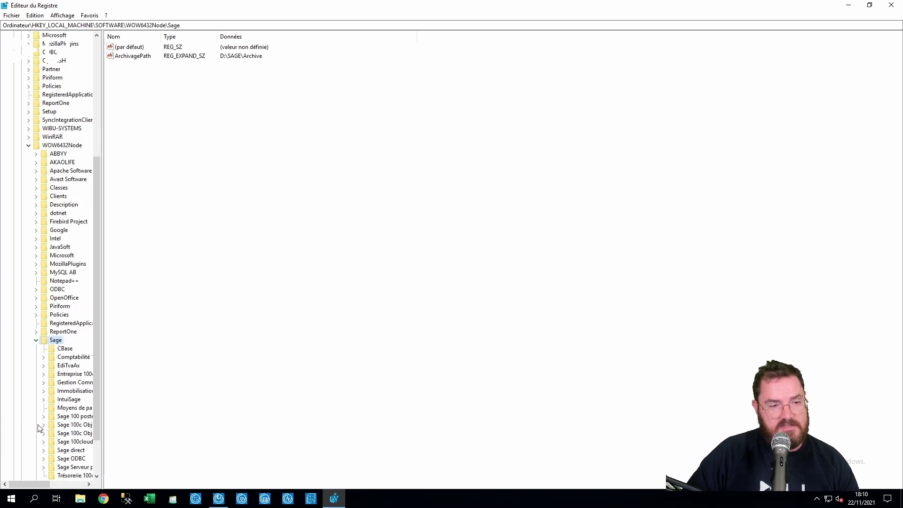
- Open the Communication value of the Sage\CBase key, accept it without changes, and close the Registry Editor
left_click(66, 348)
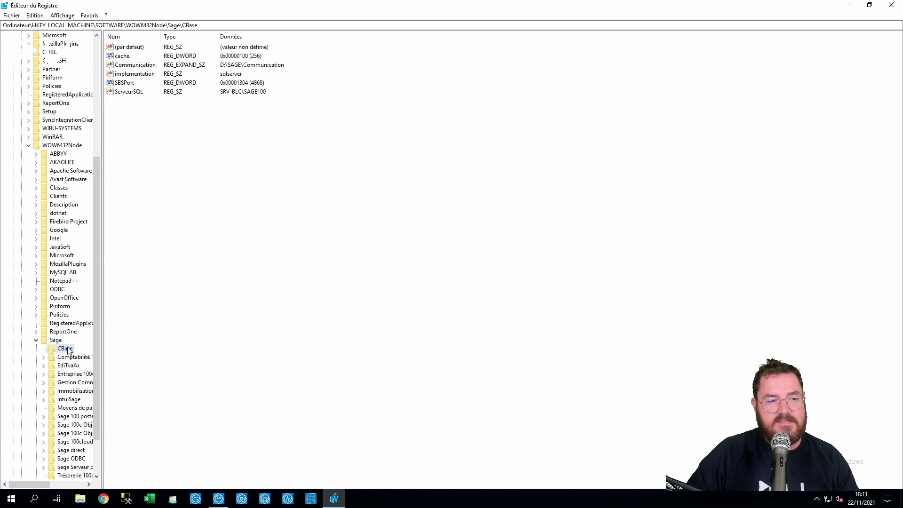
left_click(129, 66)
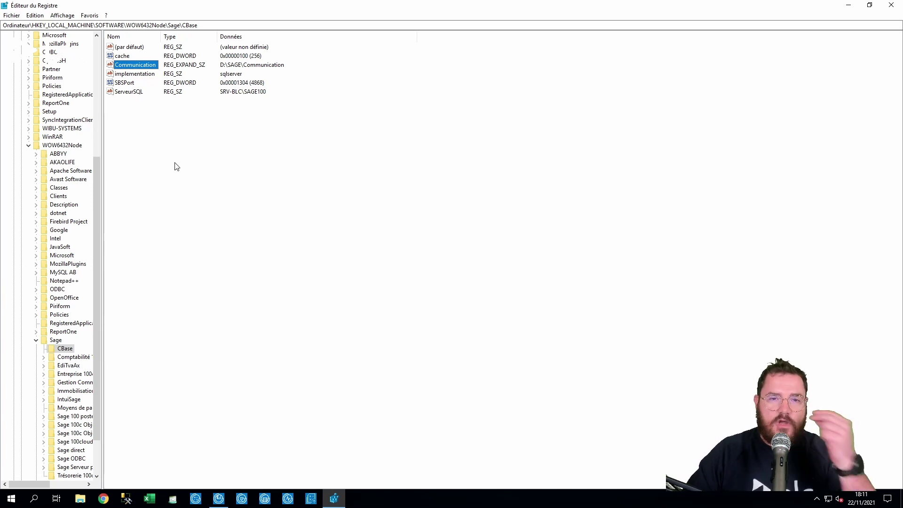
double_click(136, 66)
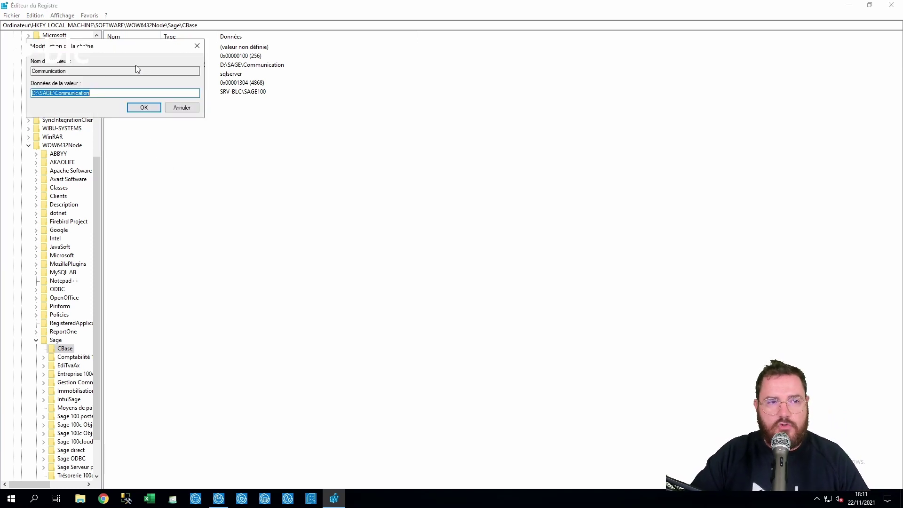
left_click(99, 95)
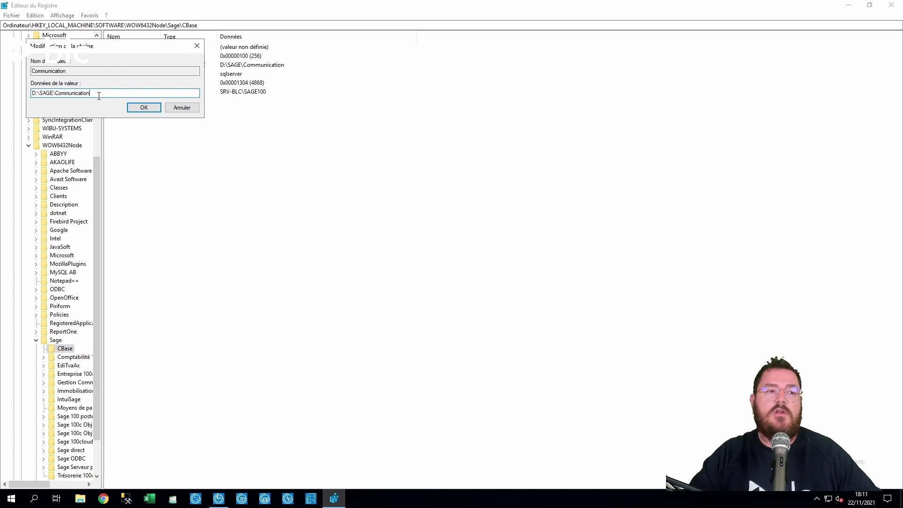
left_click(143, 107)
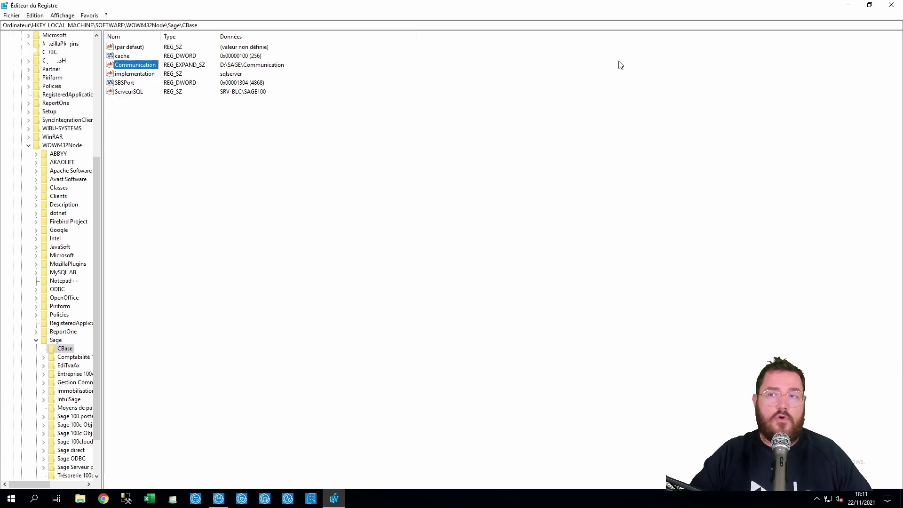
left_click(890, 5)
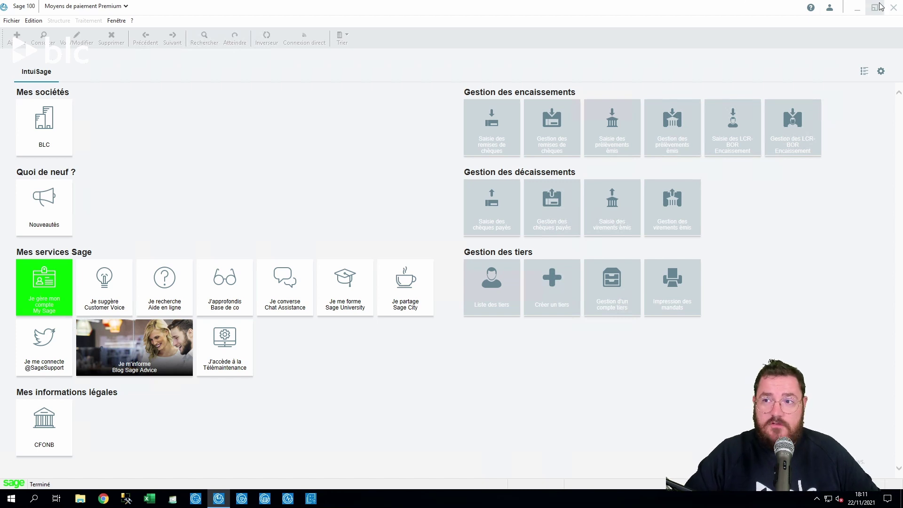
- Restart Sage 100 Moyens de paiement, and check the Répertoires file locations in the Personnaliser dialog before closing it
left_click(895, 8)
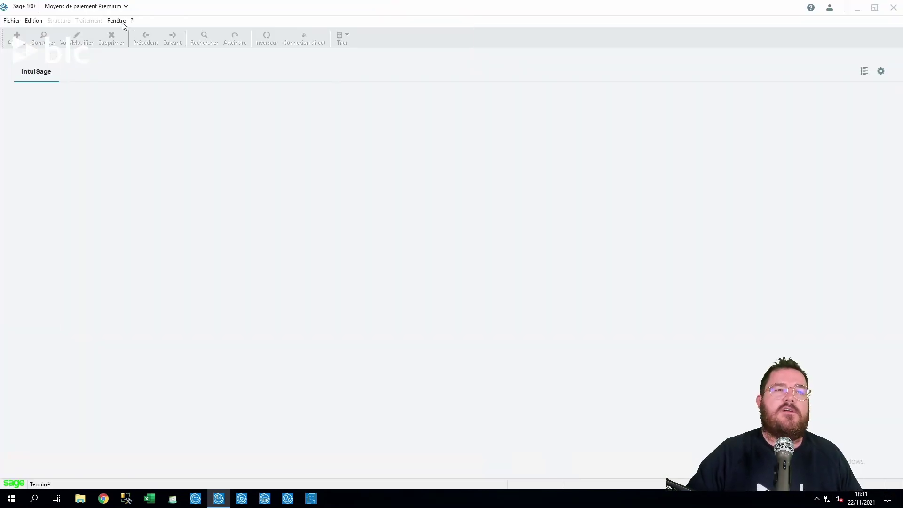
left_click(121, 21)
left_click(133, 55)
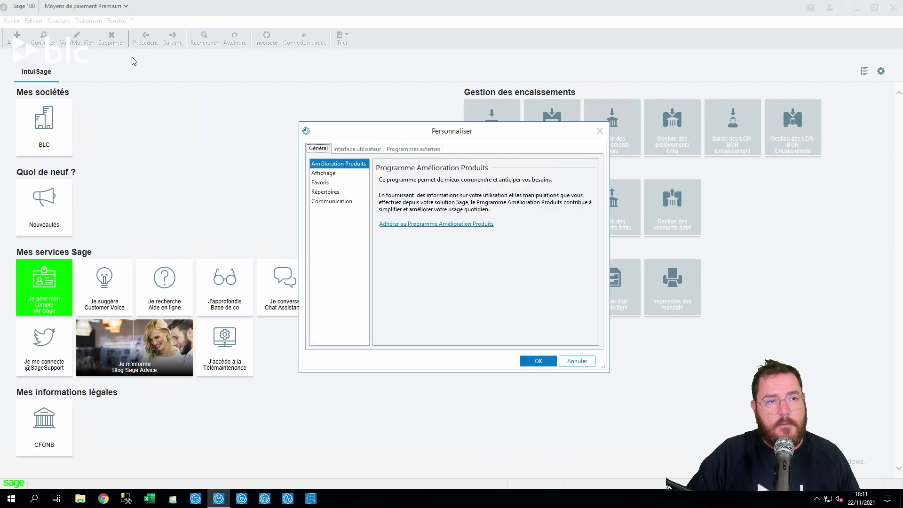
left_click(325, 193)
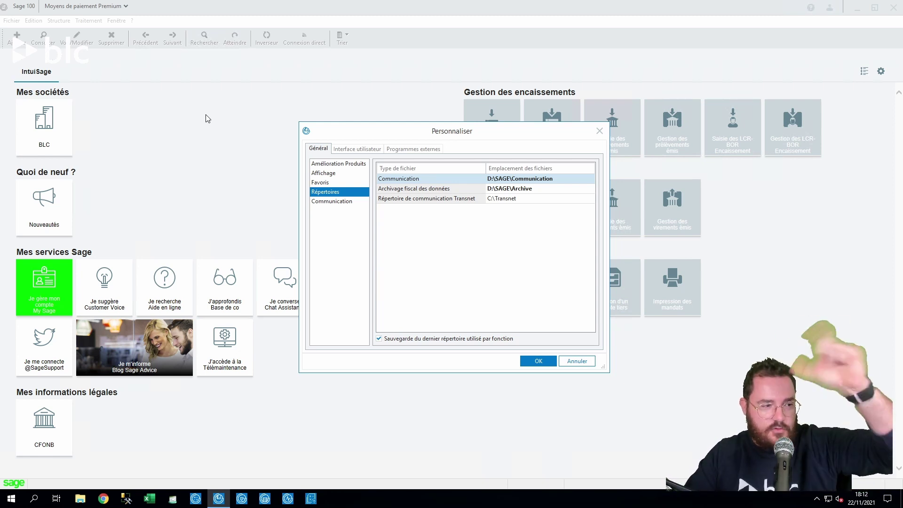
left_click(599, 131)
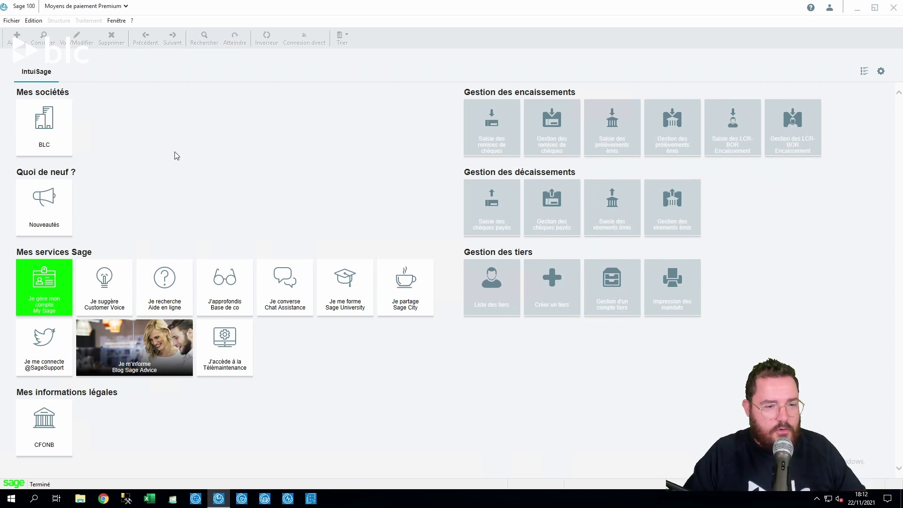
- Reopen the Personnaliser dialog in Moyens de paiement and show its Répertoires settings
left_click(116, 21)
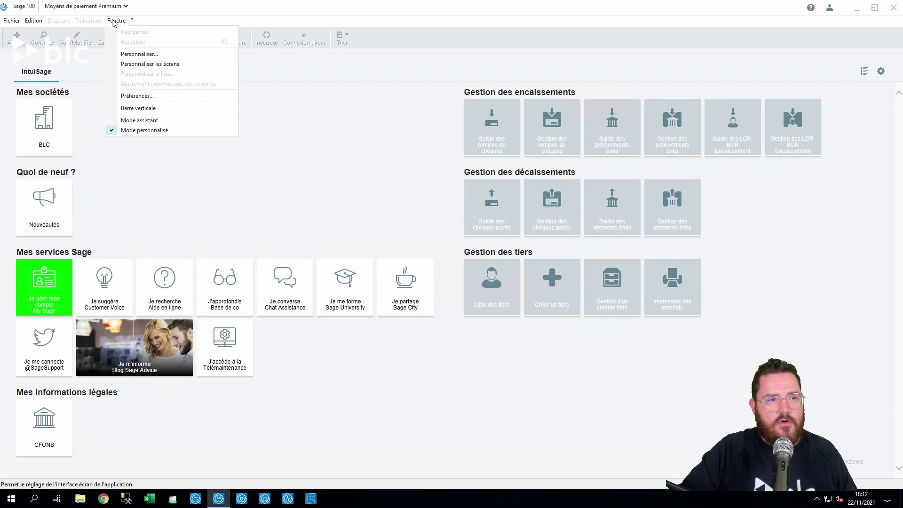
left_click(124, 54)
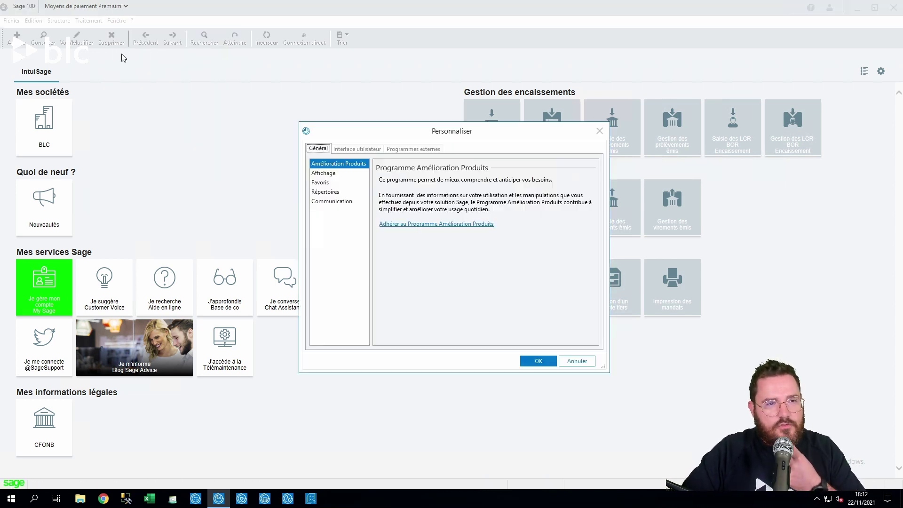
left_click(327, 192)
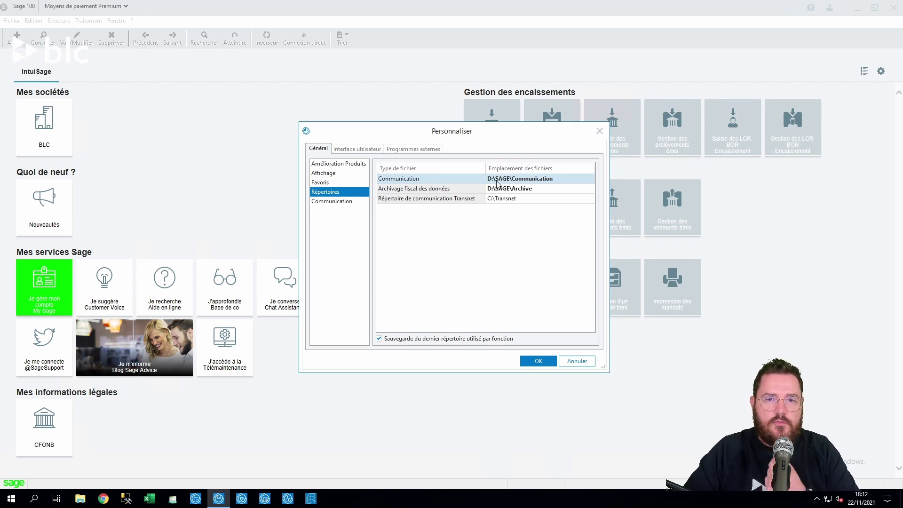
- Search Windows for regedit and launch the Registry Editor over the open Personnaliser dialog
left_click(18, 502)
type("redg")
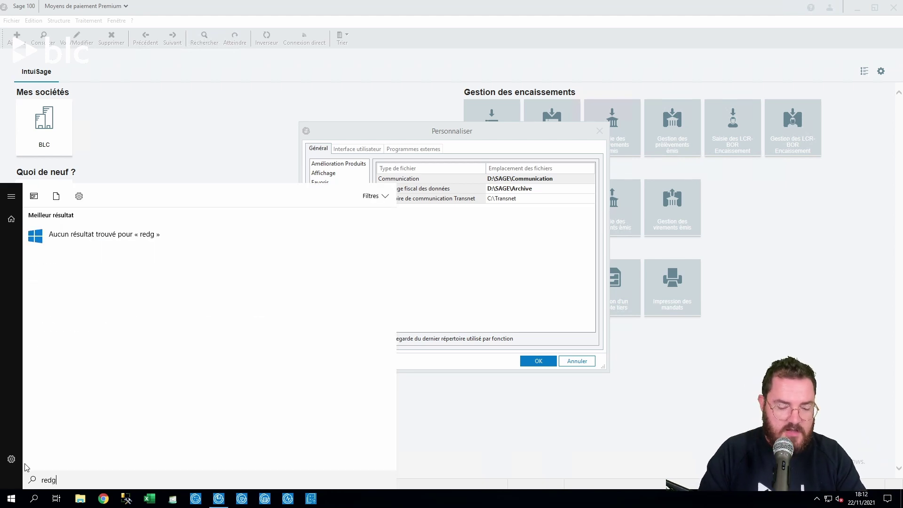
key("BackSpace")
type("edit")
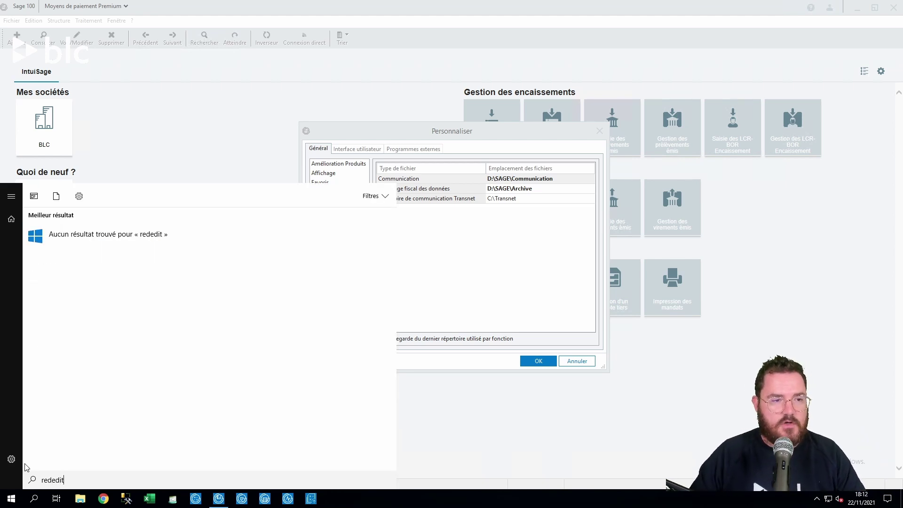
key("BackSpace")
key("BackSpace")
key("BackSpace")
key("BackSpace")
key("BackSpace")
type("g")
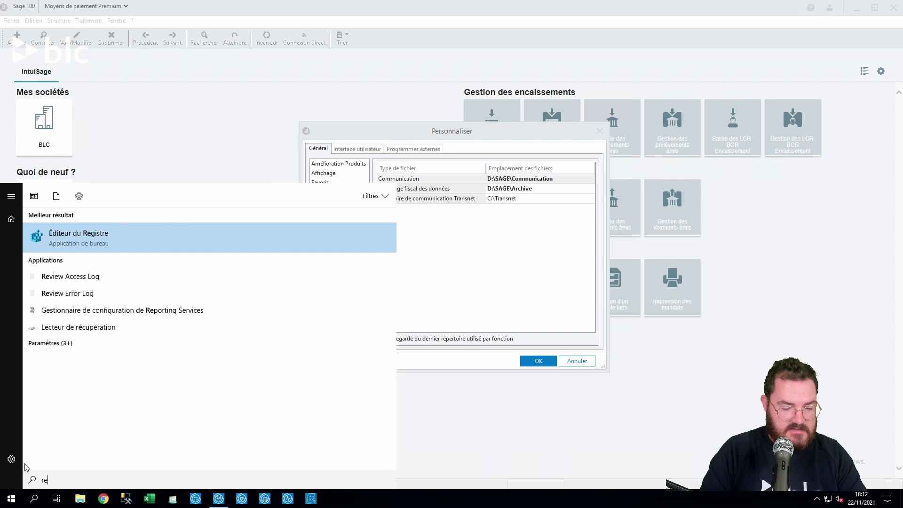
type("edit")
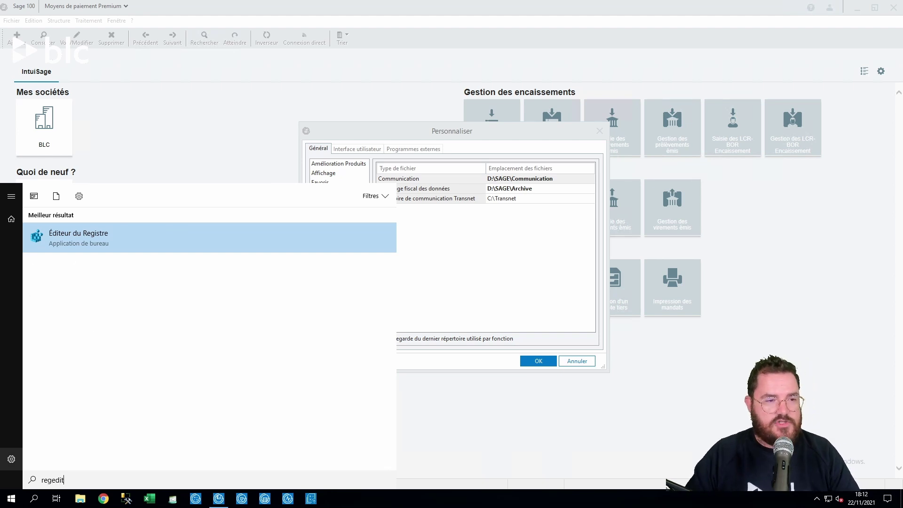
left_click(78, 233)
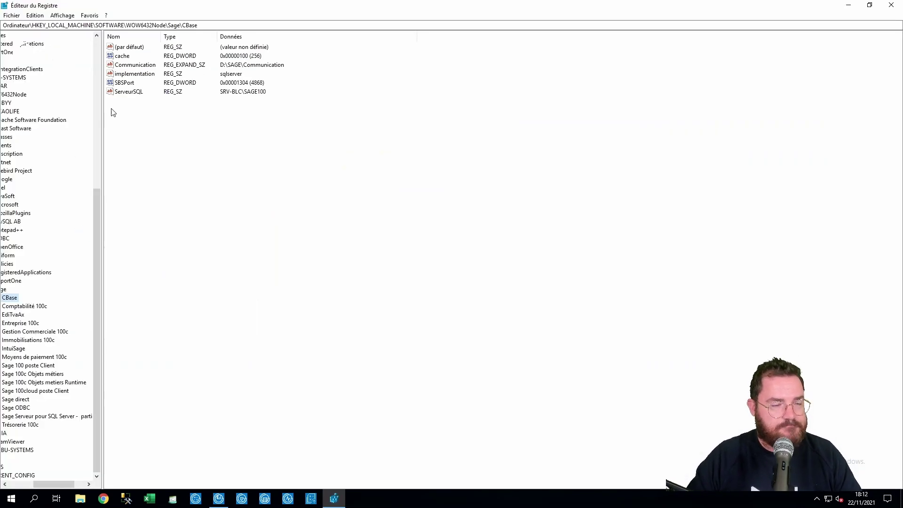
- Retrace the HKEY_LOCAL_MACHINE\SOFTWARE\WOW6432Node\Sage\CBase path to the Communication value, and close the Registry Editor and the Personnaliser dialog
left_click(136, 66)
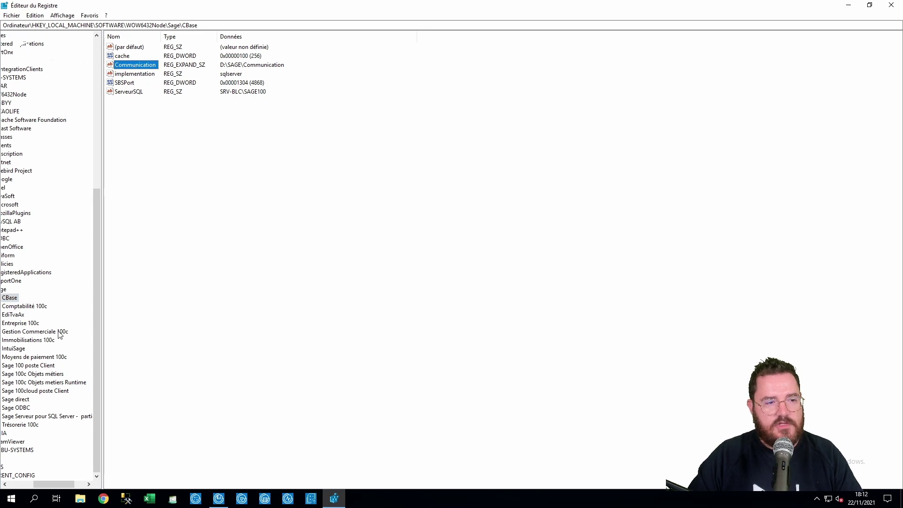
left_click_drag(56, 489, 31, 489)
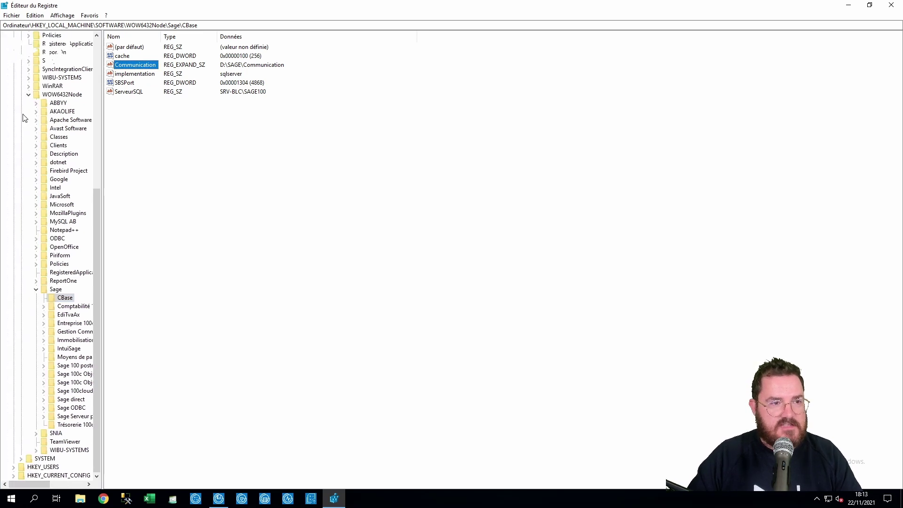
left_click_drag(100, 211, 100, 60)
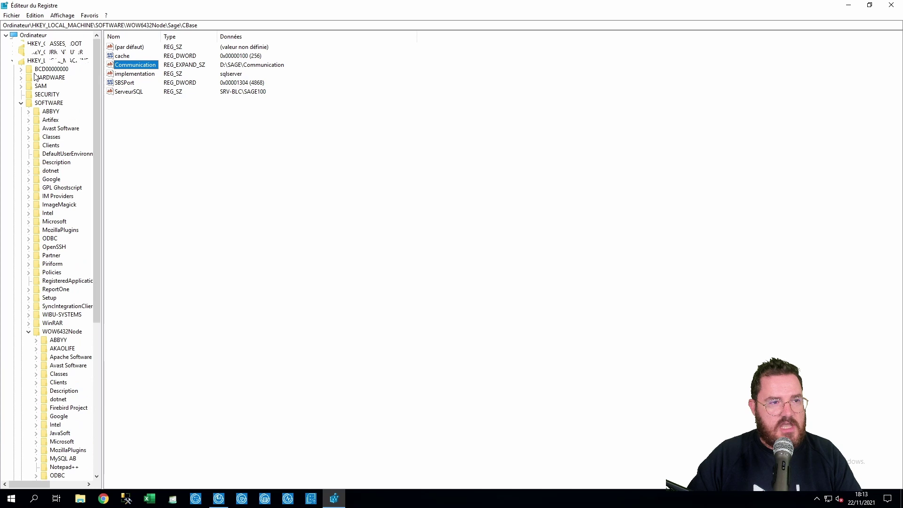
left_click(48, 103)
left_click(52, 332)
left_click_drag(98, 159, 95, 308)
left_click(60, 297)
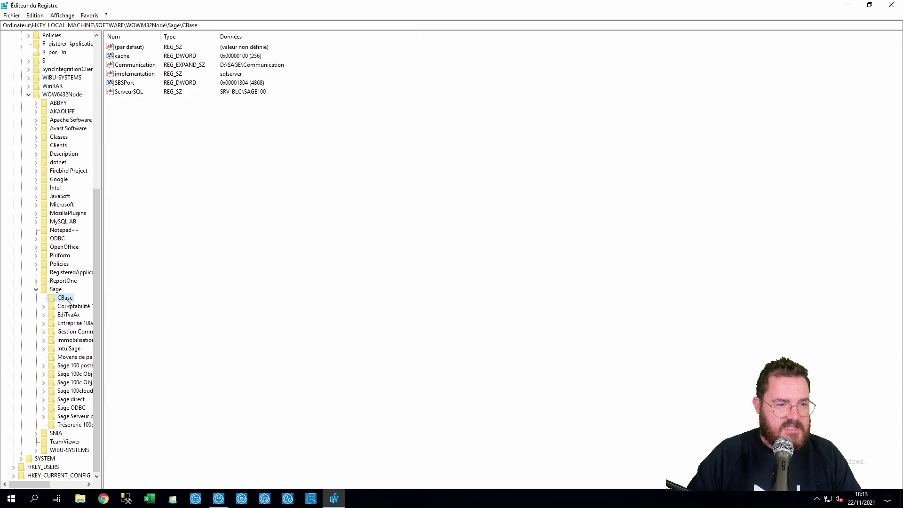
left_click(146, 67)
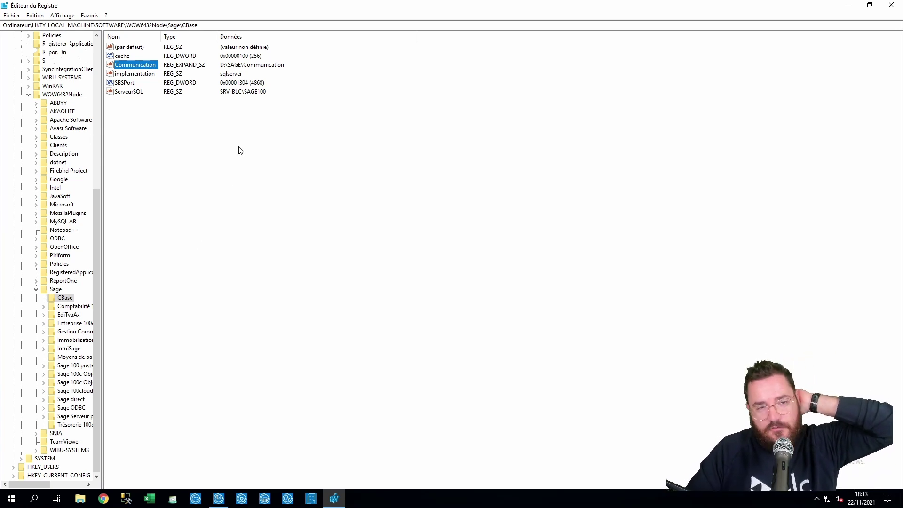
left_click(235, 83)
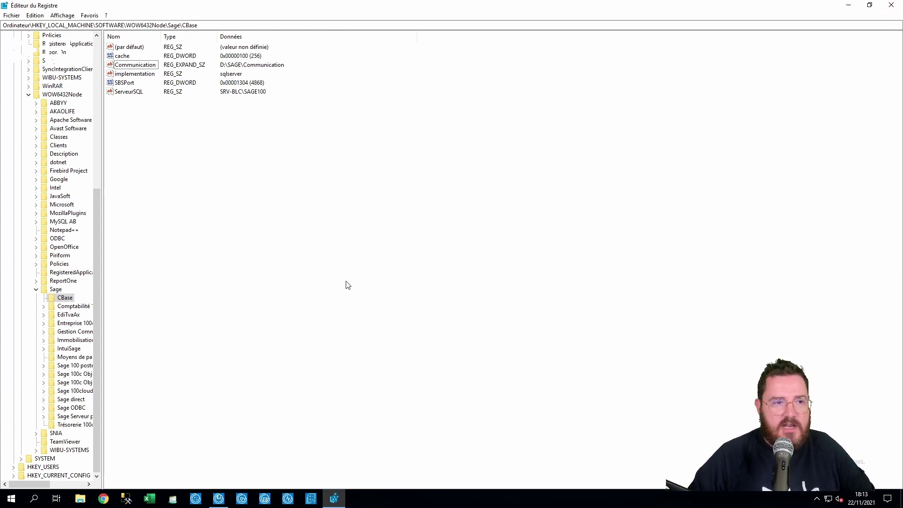
left_click(891, 8)
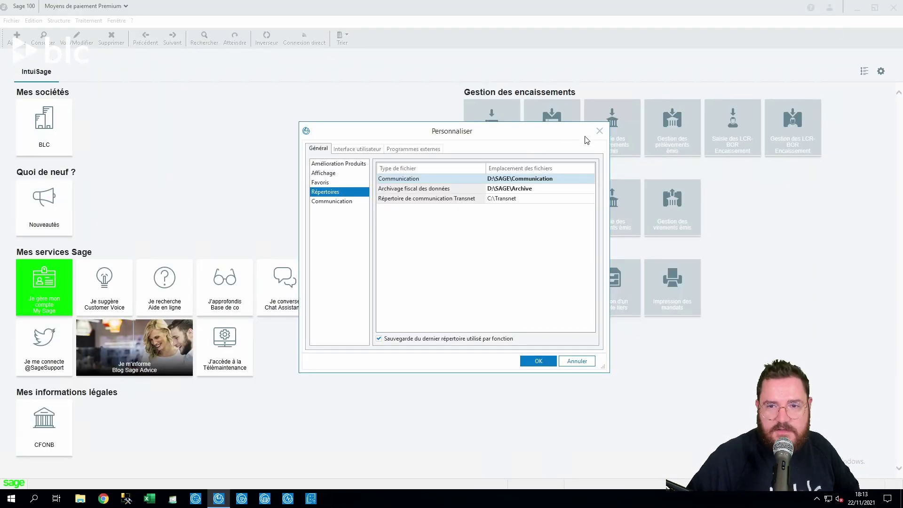
left_click(599, 131)
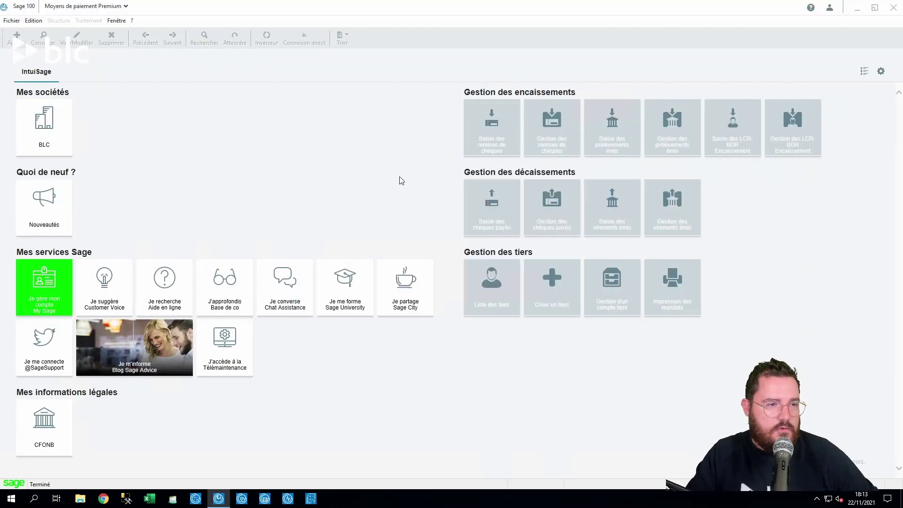